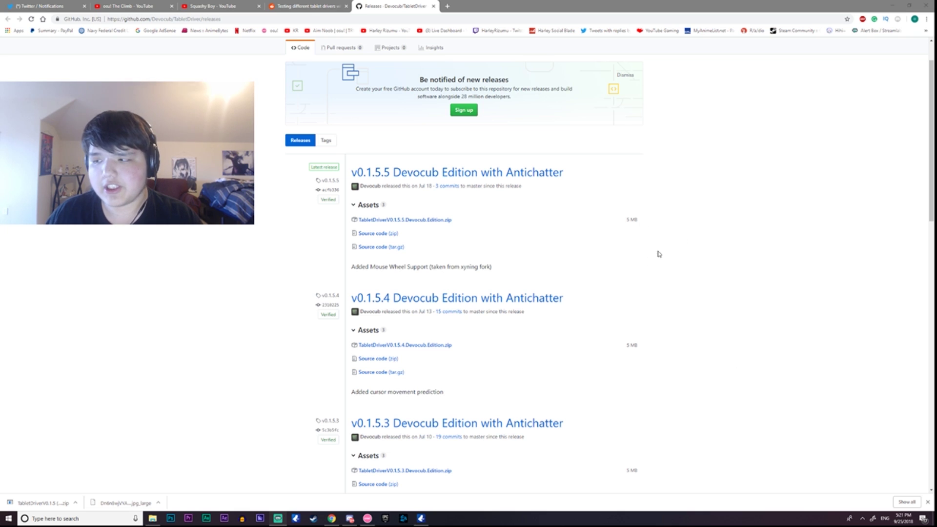
- Glance at the reddit tablet drivers thread, then return to the Devocub TabletDriver GitHub releases
{"action": "left_click", "coordinate": [311, 6]}
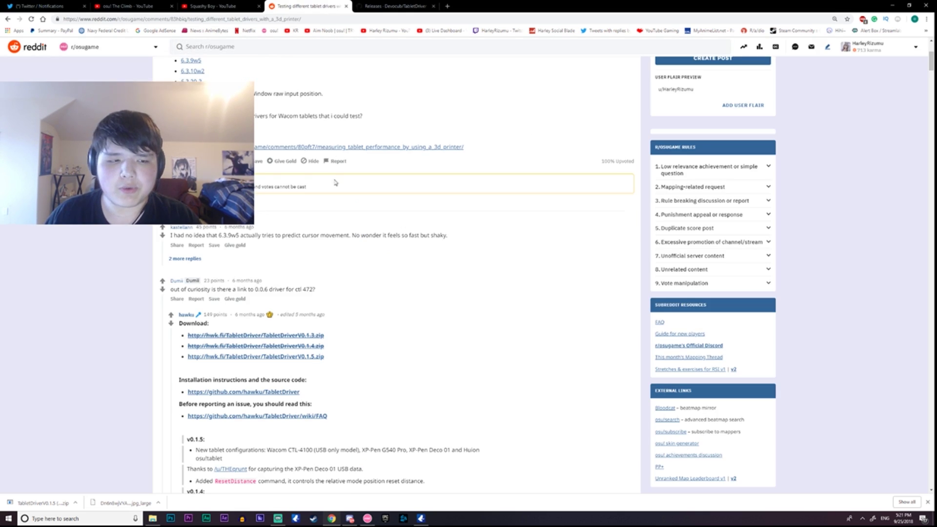
{"action": "scroll", "coordinate": [335, 183], "scroll_direction": "up", "scroll_amount": 5}
{"action": "scroll", "coordinate": [293, 147], "scroll_direction": "up", "scroll_amount": 3}
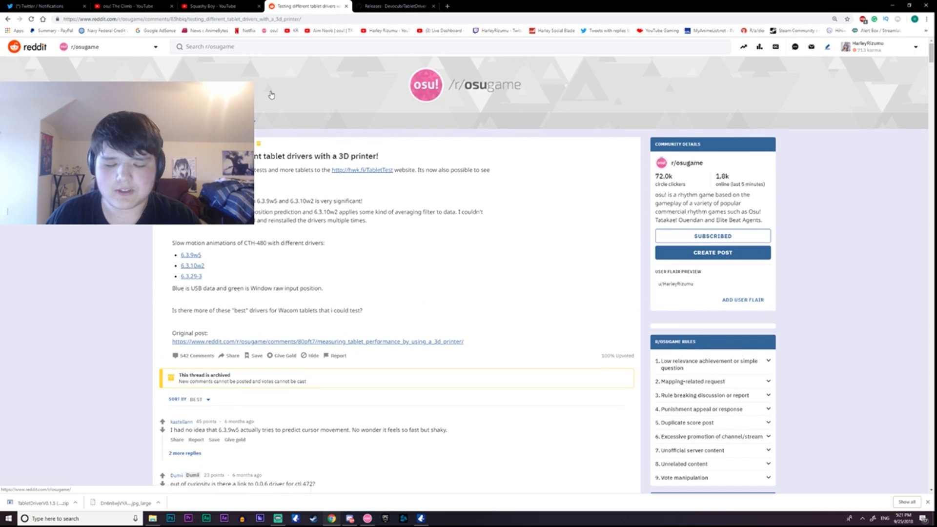
{"action": "scroll", "coordinate": [290, 188], "scroll_direction": "down", "scroll_amount": 5}
{"action": "scroll", "coordinate": [290, 169], "scroll_direction": "down", "scroll_amount": 3}
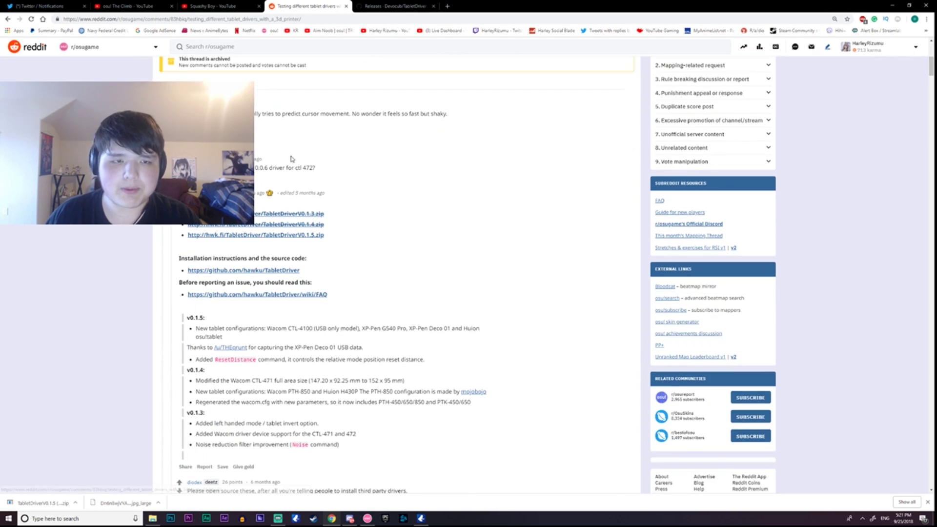
{"action": "left_click", "coordinate": [399, 5]}
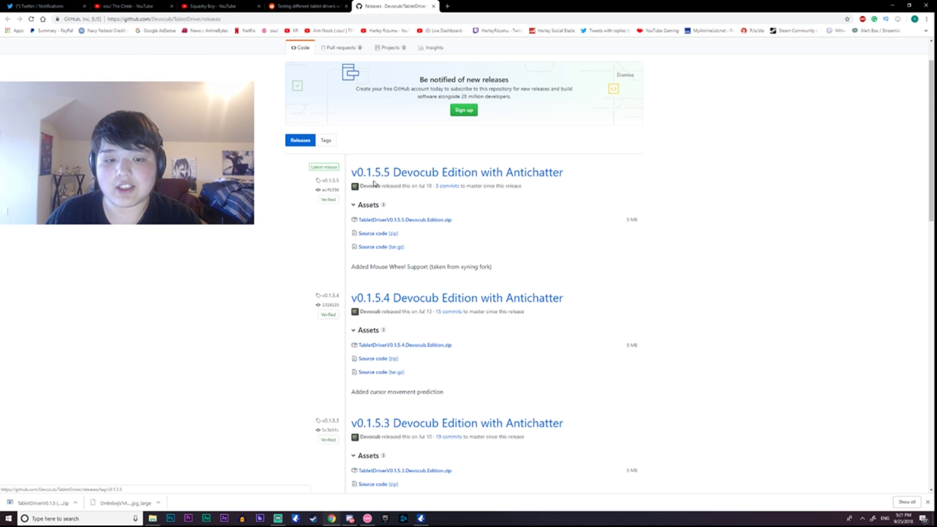
{"action": "scroll", "coordinate": [440, 223], "scroll_direction": "down", "scroll_amount": 1}
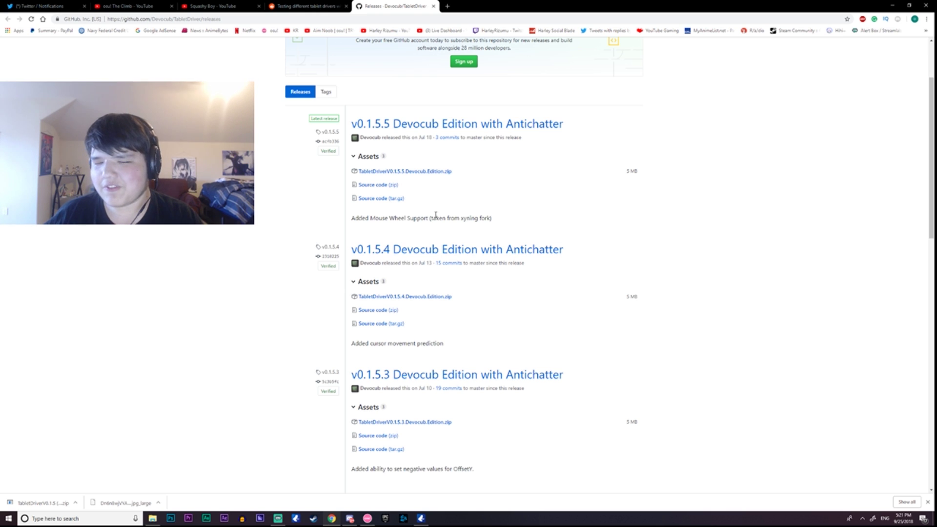
{"action": "scroll", "coordinate": [469, 149], "scroll_direction": "up", "scroll_amount": 1}
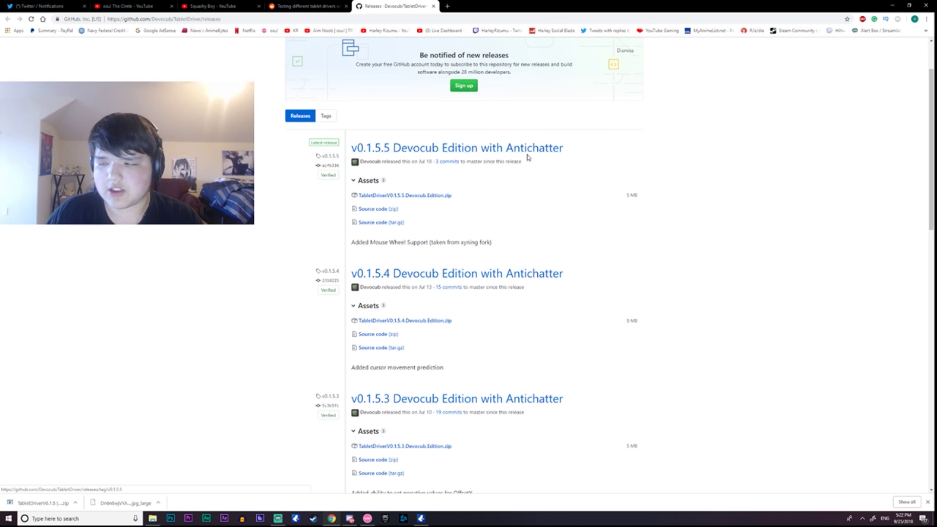
- From the desktop, open the tablet folder and launch TabletDriverGUI.exe
{"action": "key", "text": "super+d"}
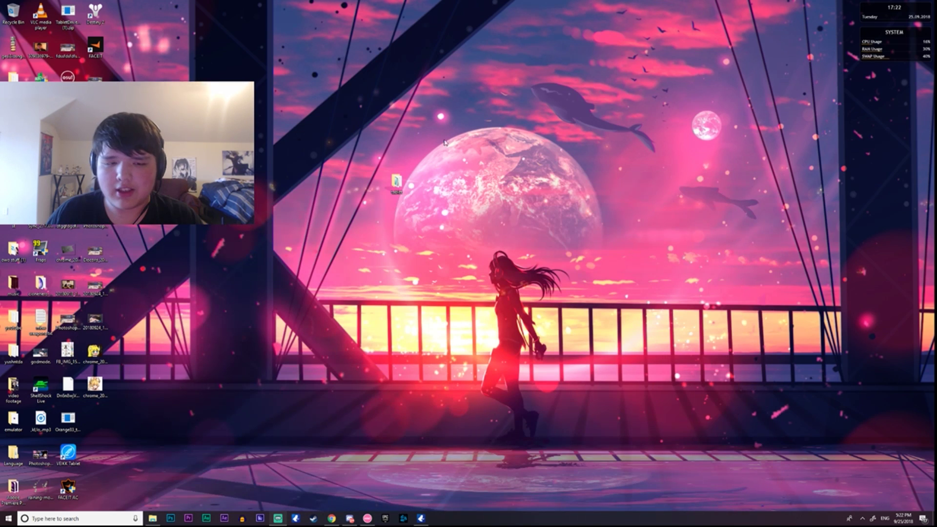
{"action": "left_click_drag", "start_coordinate": [397, 191], "coordinate": [472, 197]}
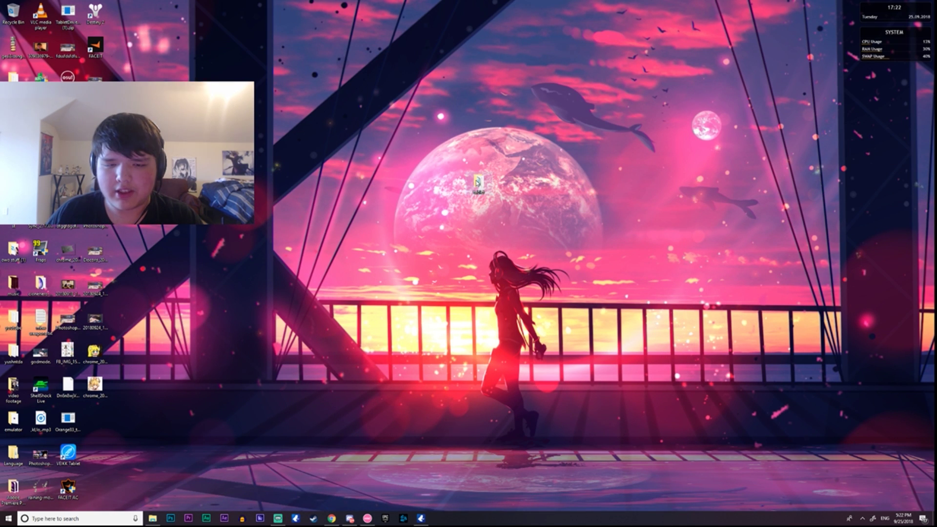
{"action": "double_click", "coordinate": [479, 183]}
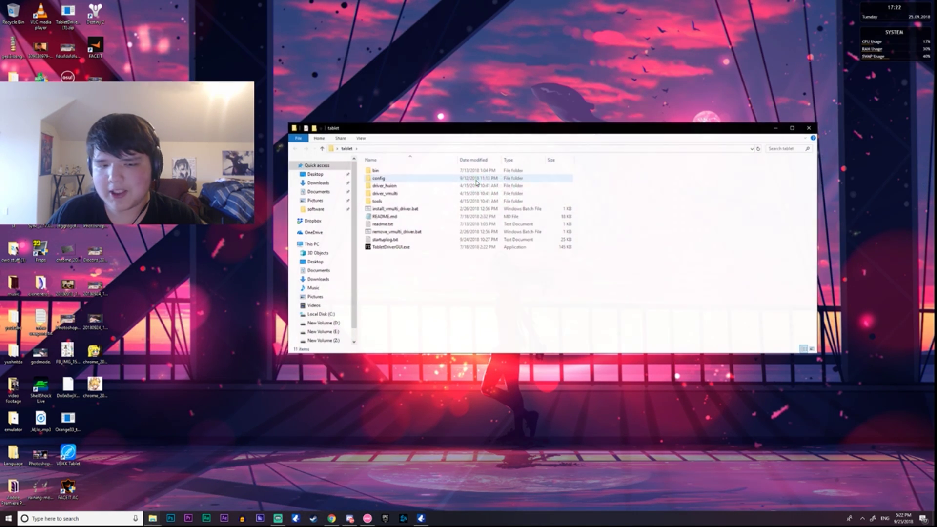
{"action": "left_click", "coordinate": [388, 248]}
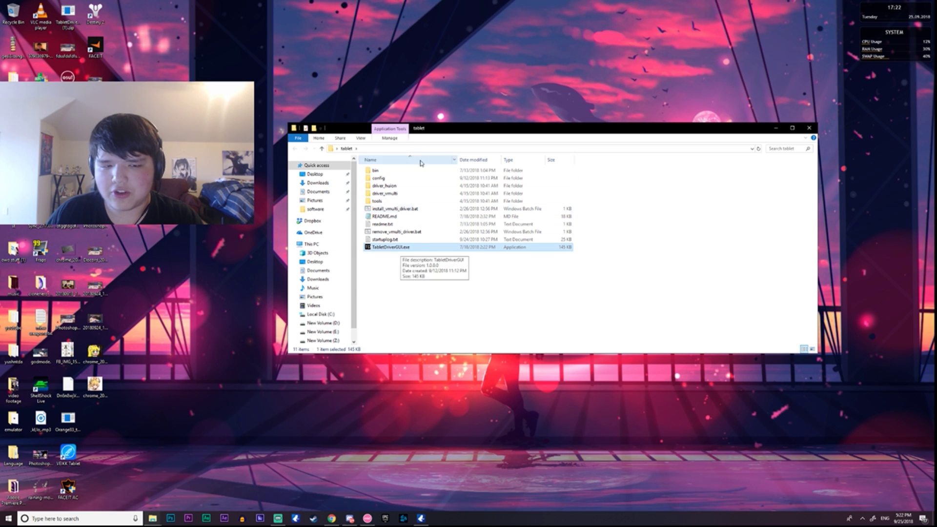
{"action": "double_click", "coordinate": [387, 248]}
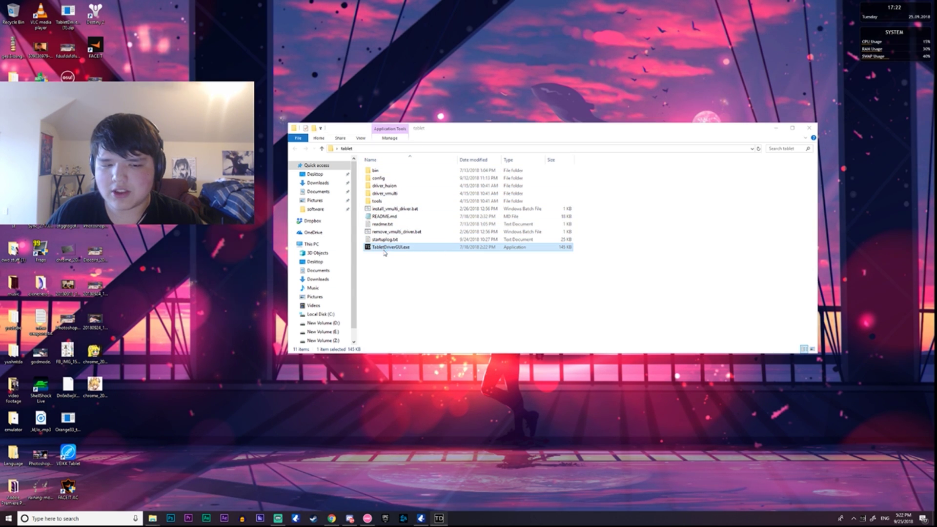
- Move the TabletDriverGUI window to the centre of the screen
{"action": "left_click_drag", "start_coordinate": [311, 57], "coordinate": [554, 54]}
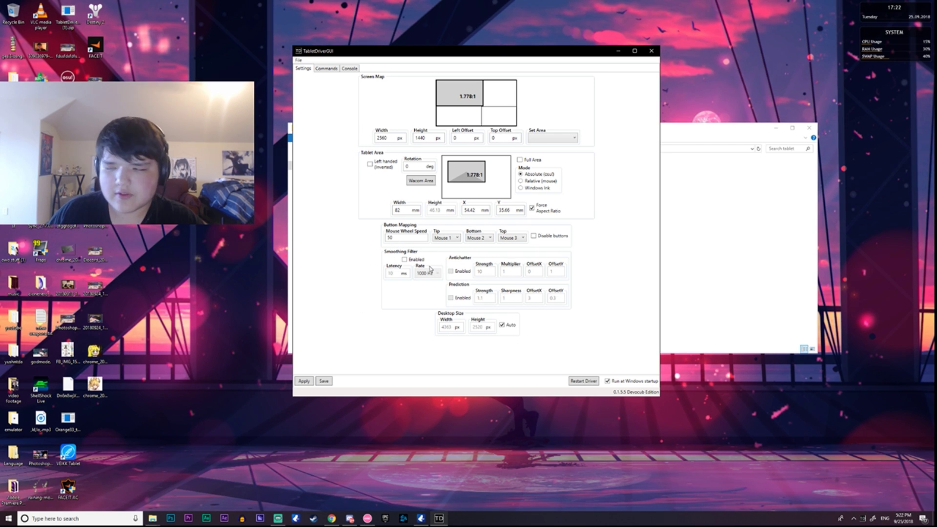
{"action": "mouse_move", "coordinate": [407, 263]}
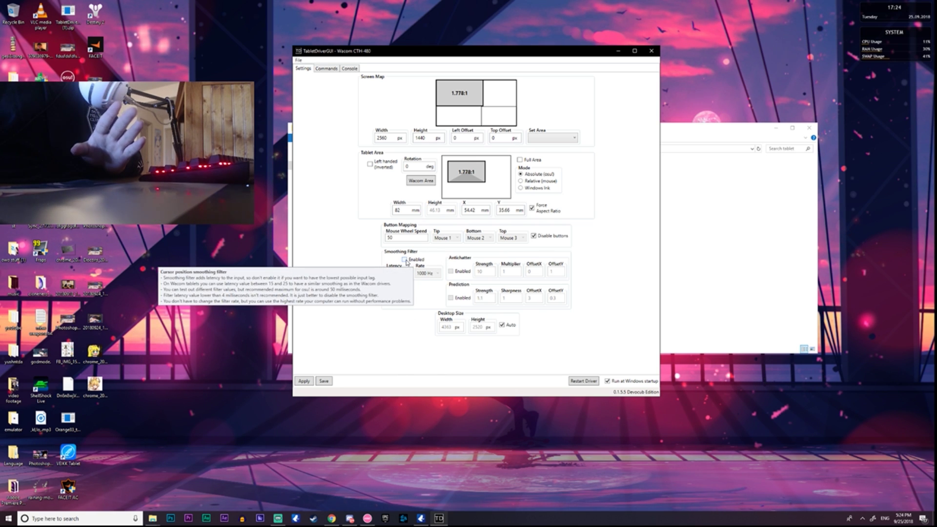
- Enable the smoothing filter with 10 ms latency and enable antichatter
{"action": "left_click", "coordinate": [405, 262]}
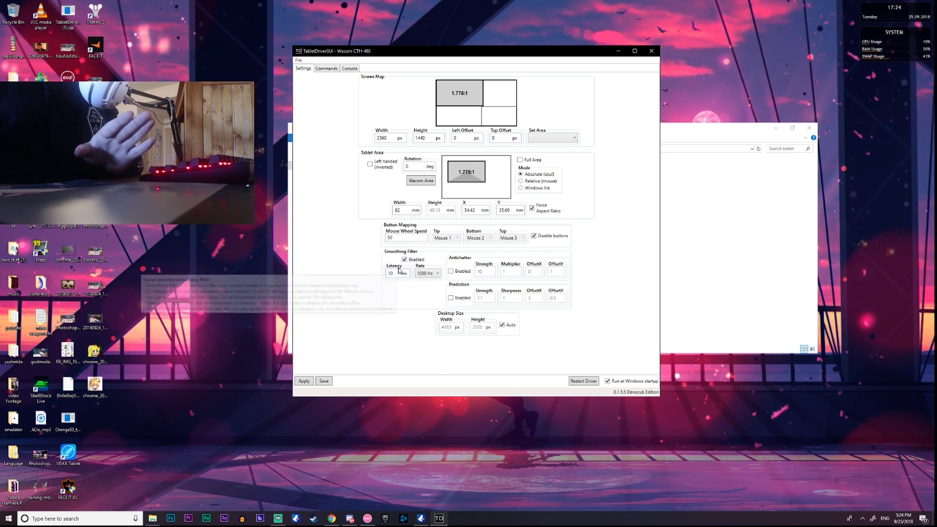
{"action": "left_click", "coordinate": [392, 273]}
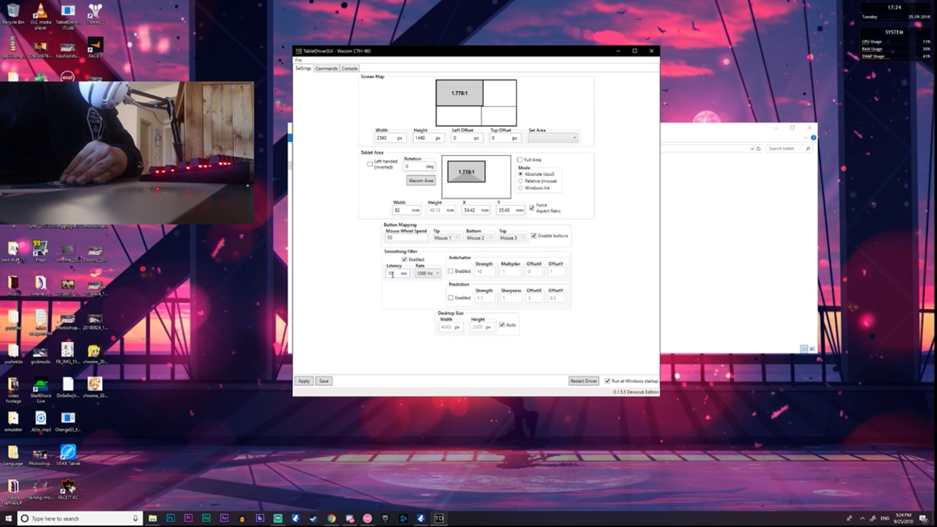
{"action": "left_click", "coordinate": [450, 272]}
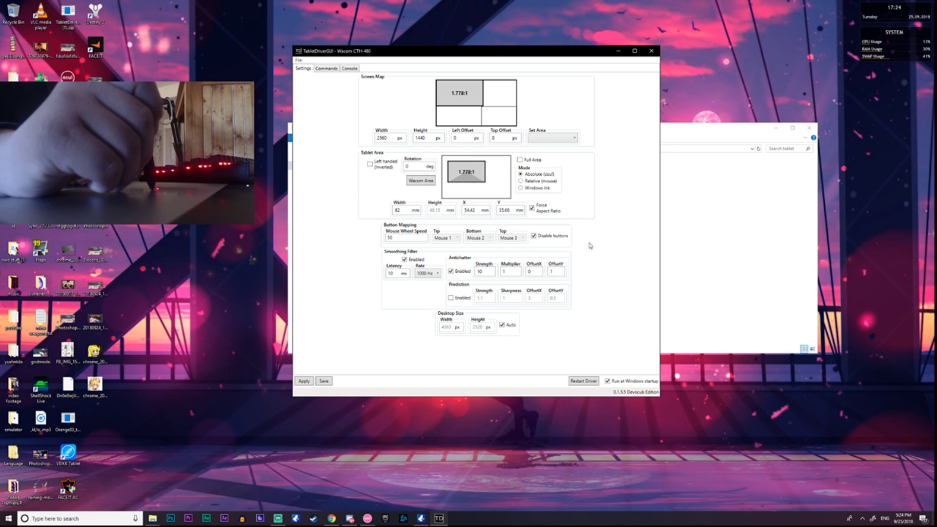
- Save the driver settings to Config.xml
{"action": "left_click", "coordinate": [324, 382]}
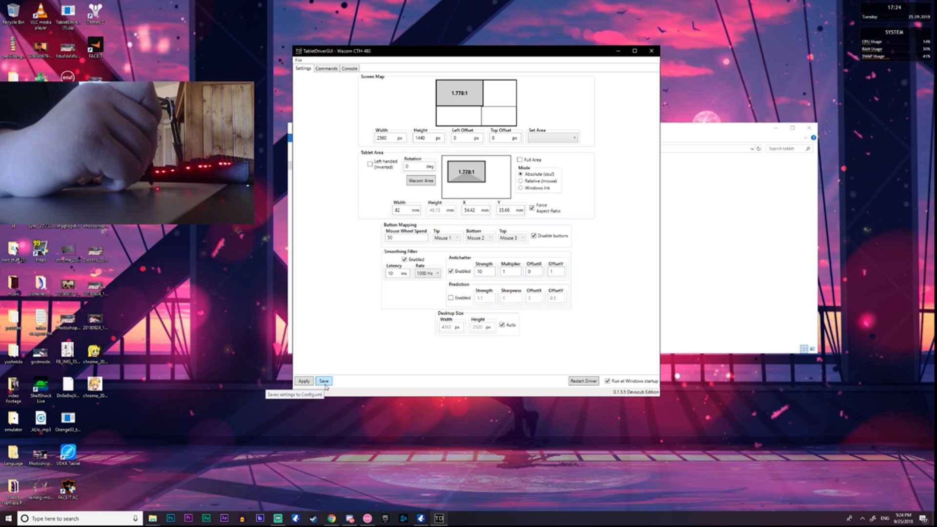